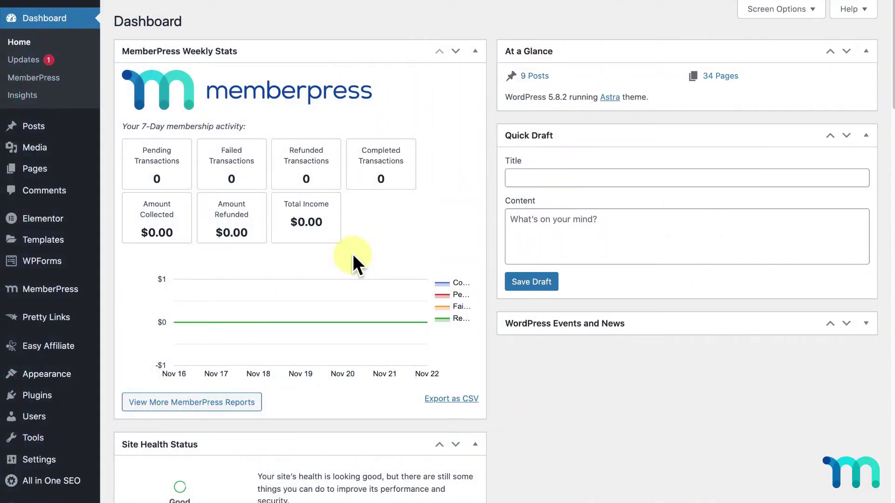
# Step: Open MemberPress Settings on the Emails tab and look over the enabled member and admin notices
pyautogui.moveTo(66, 286)
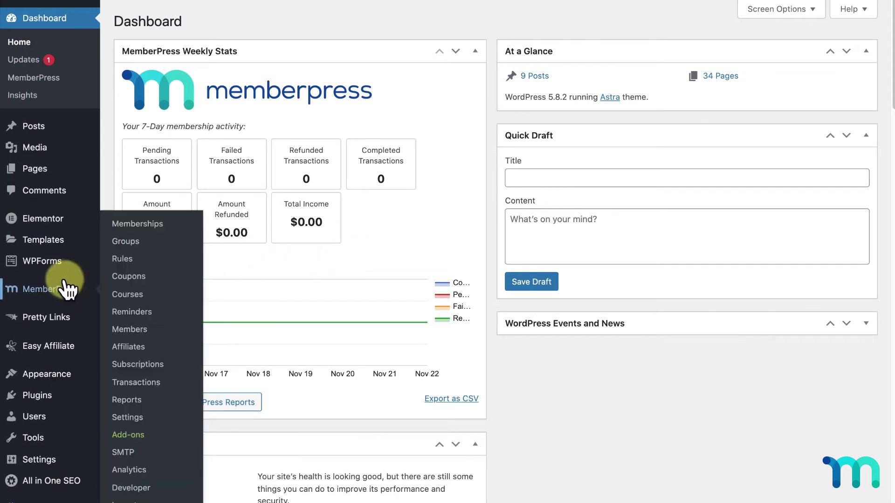
pyautogui.click(136, 417)
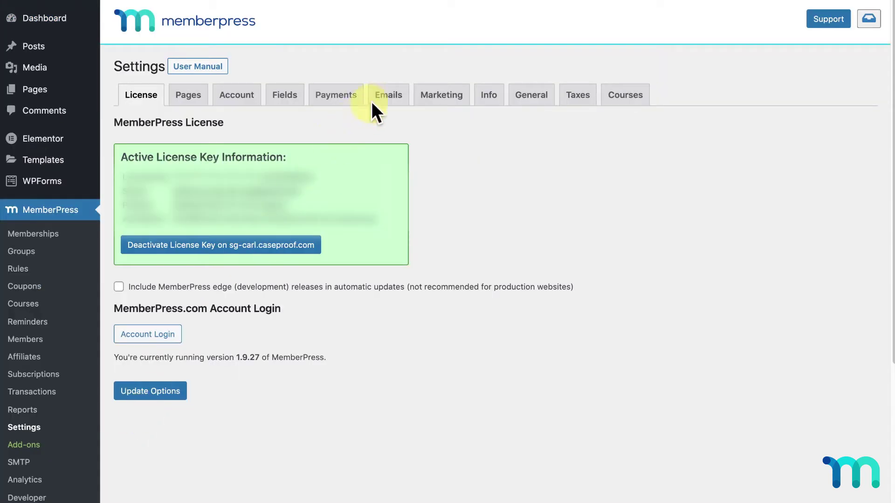
pyautogui.click(389, 95)
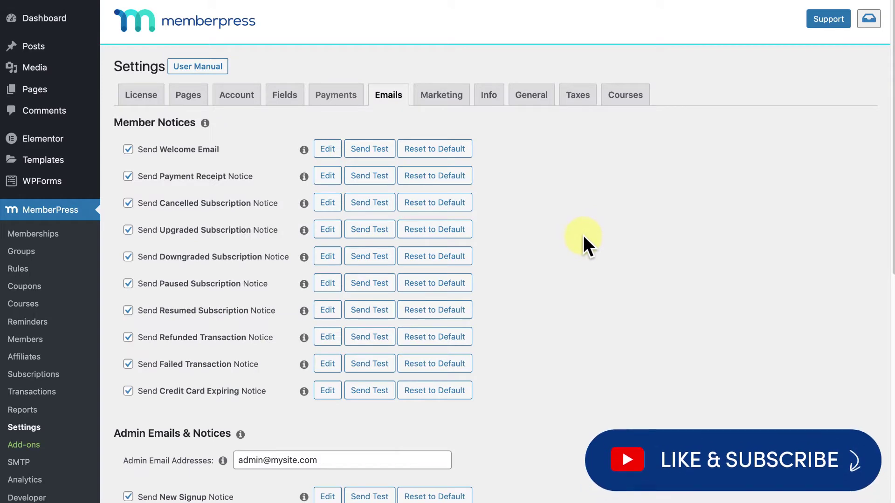
pyautogui.scroll(-5, 583, 235)
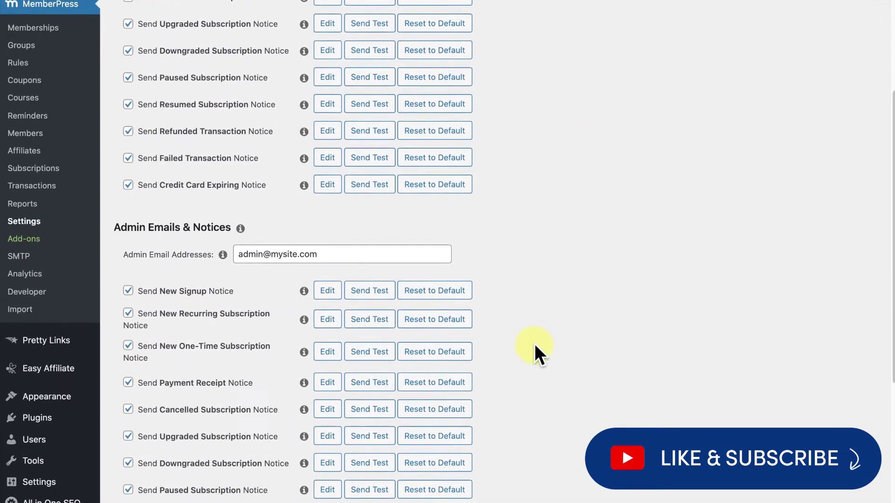
pyautogui.scroll(5, 525, 366)
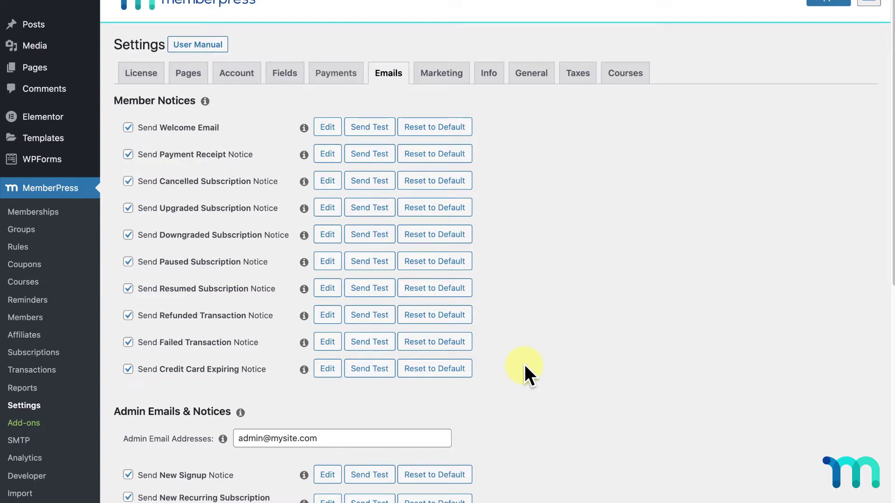
pyautogui.scroll(-10, 524, 364)
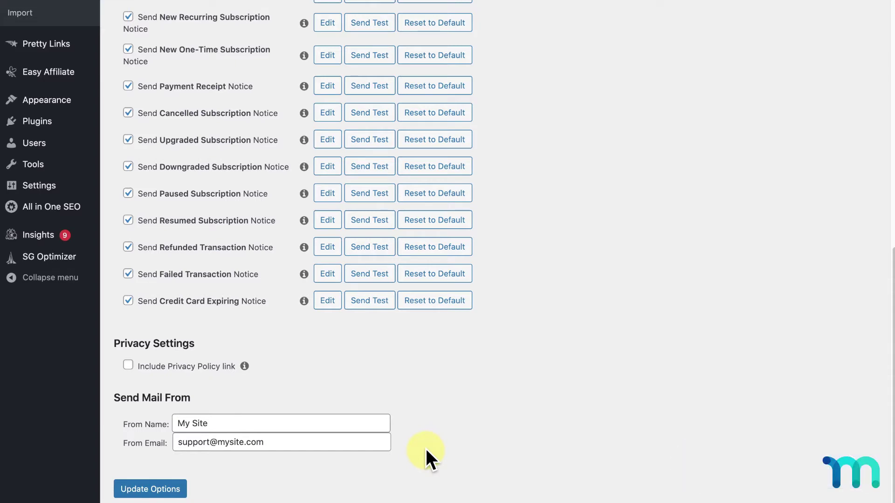
pyautogui.scroll(9, 426, 449)
pyautogui.scroll(2, 426, 449)
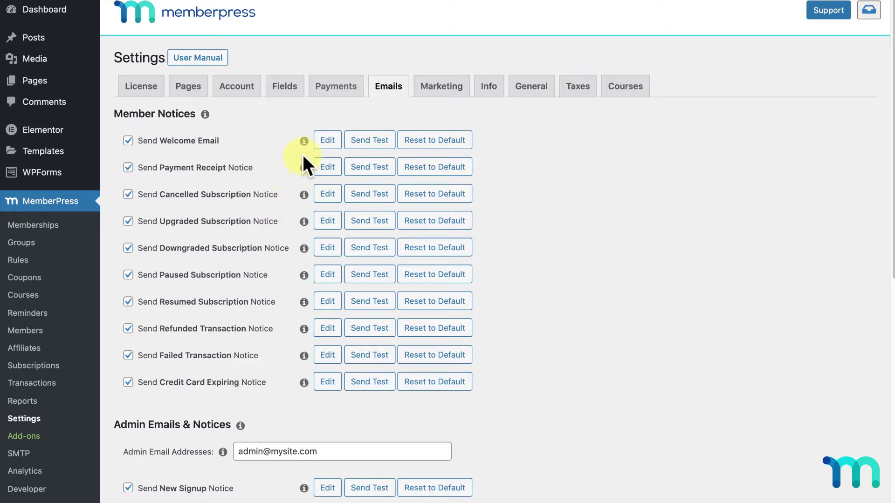
pyautogui.click(304, 140)
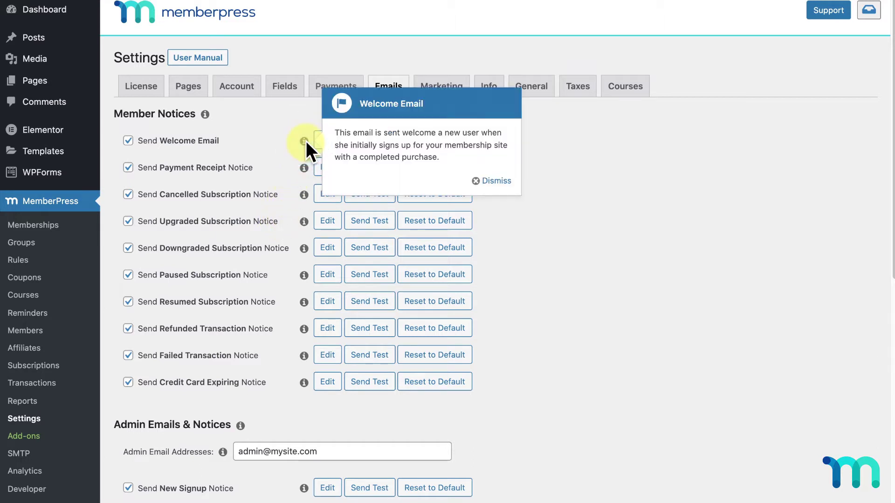
pyautogui.click(305, 168)
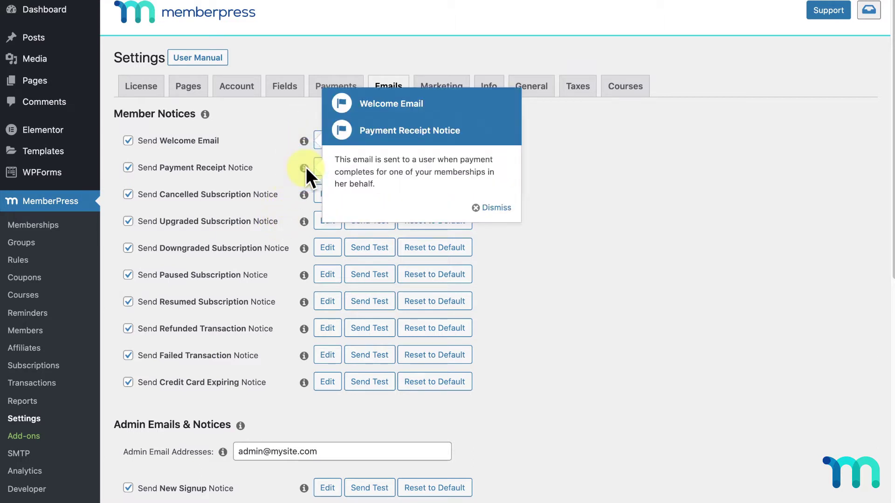
pyautogui.click(491, 207)
pyautogui.click(494, 195)
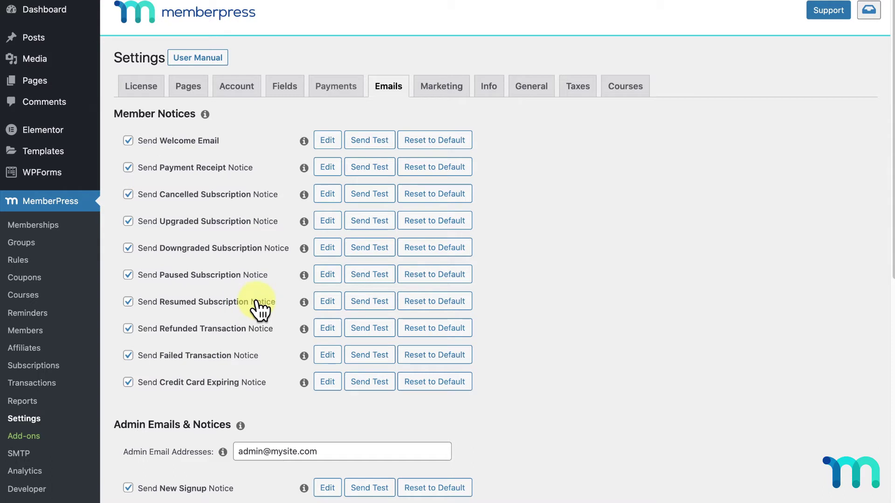
pyautogui.click(128, 141)
pyautogui.click(129, 195)
pyautogui.click(130, 169)
pyautogui.click(129, 142)
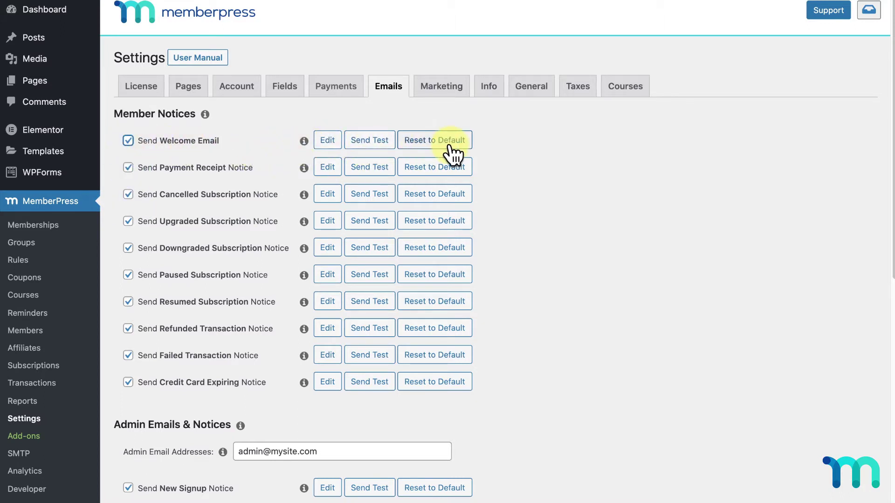
# Step: Open the Send Welcome Email editor, enlarge it, and compare its Text and Visual views
pyautogui.click(326, 141)
pyautogui.scroll(-1, 793, 251)
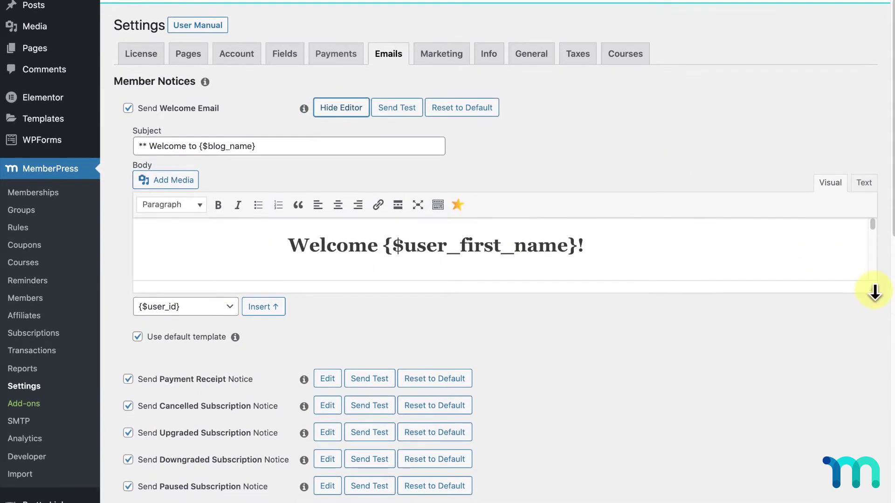
pyautogui.moveTo(872, 290); pyautogui.dragTo(869, 493)
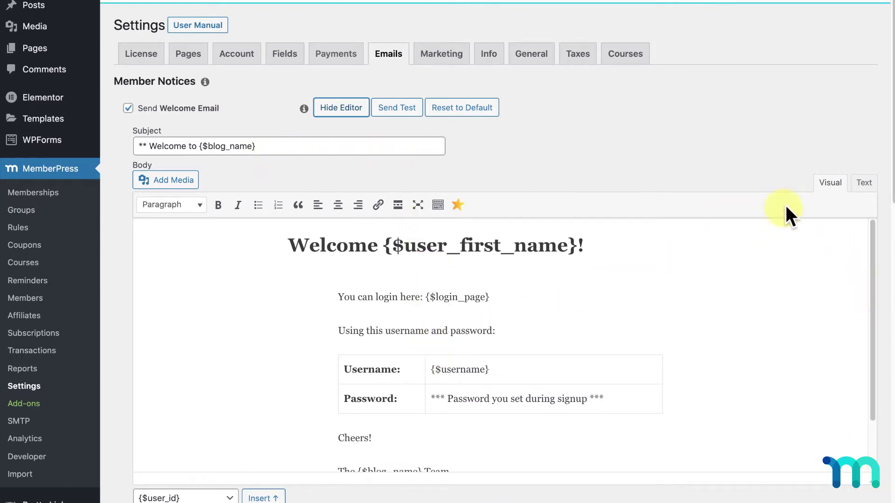
pyautogui.click(863, 184)
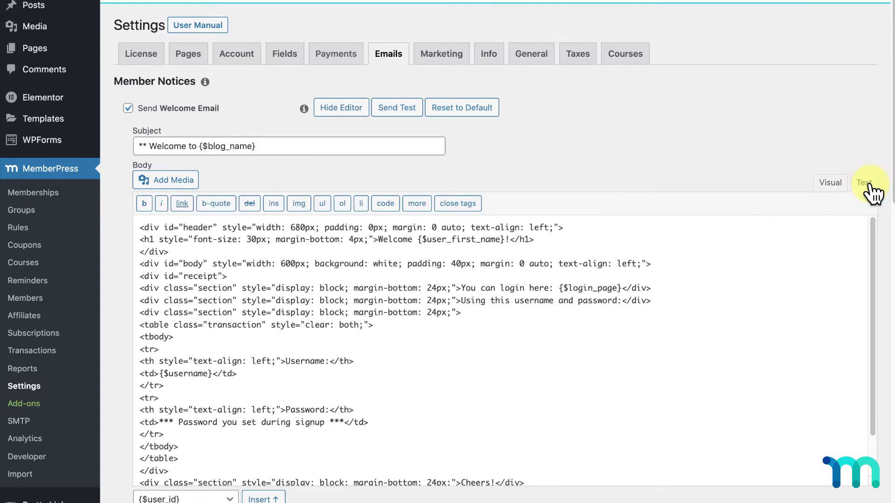
pyautogui.click(834, 184)
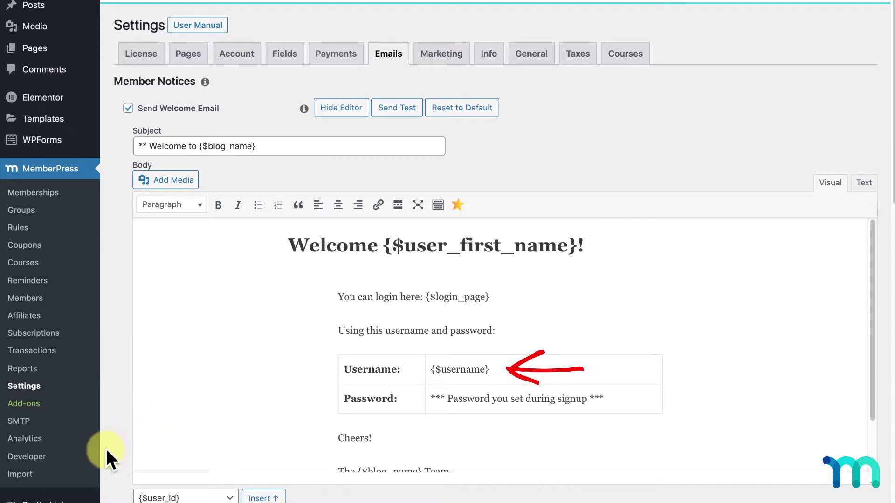
# Step: Browse the list of available email placeholders below the welcome email body
pyautogui.scroll(-2, 112, 448)
pyautogui.scroll(-2, 111, 444)
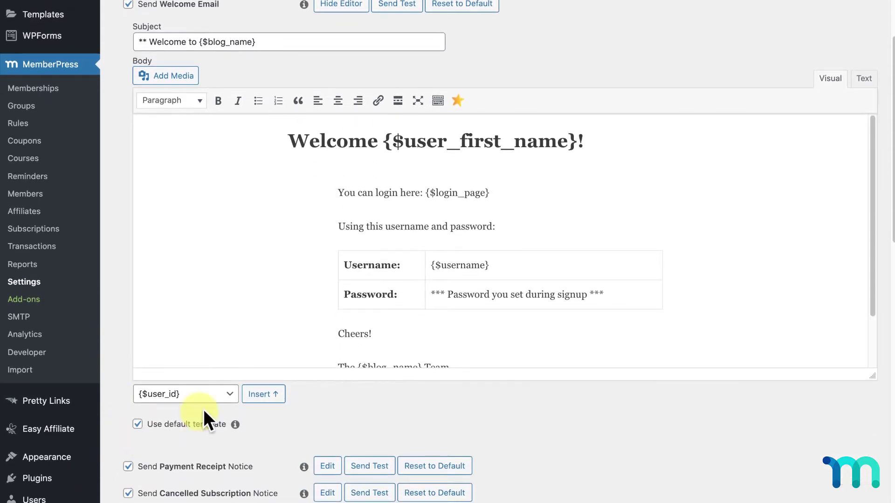
pyautogui.click(230, 396)
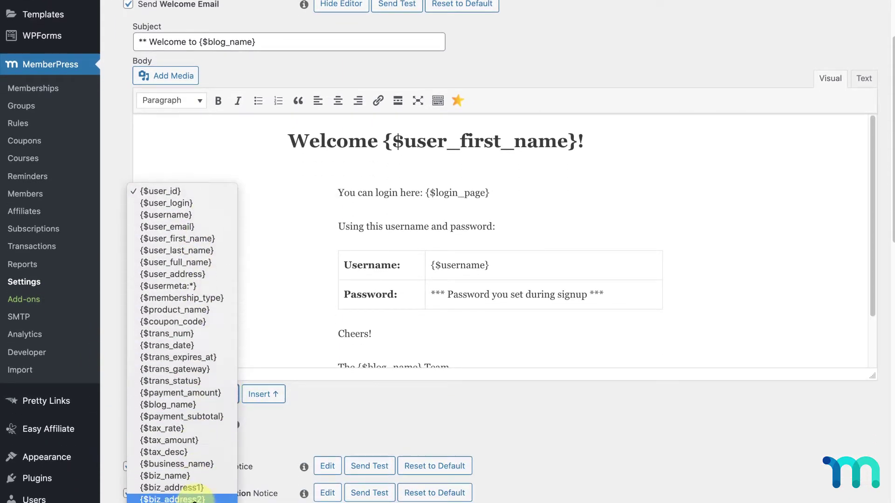
pyautogui.scroll(-2, 195, 501)
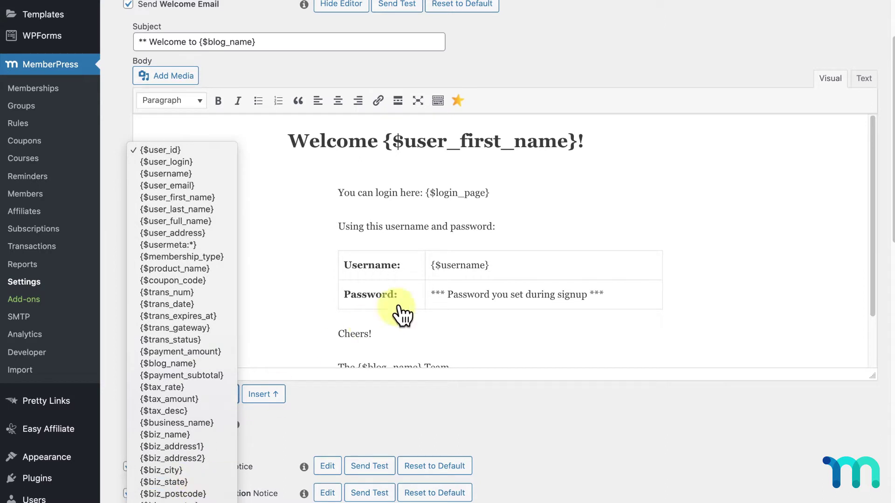
pyautogui.click(727, 260)
# Step: Replace {$login_page} with {$user_id} in the login line, removing a stray {$user_id} after password:
pyautogui.click(511, 223)
pyautogui.click(262, 395)
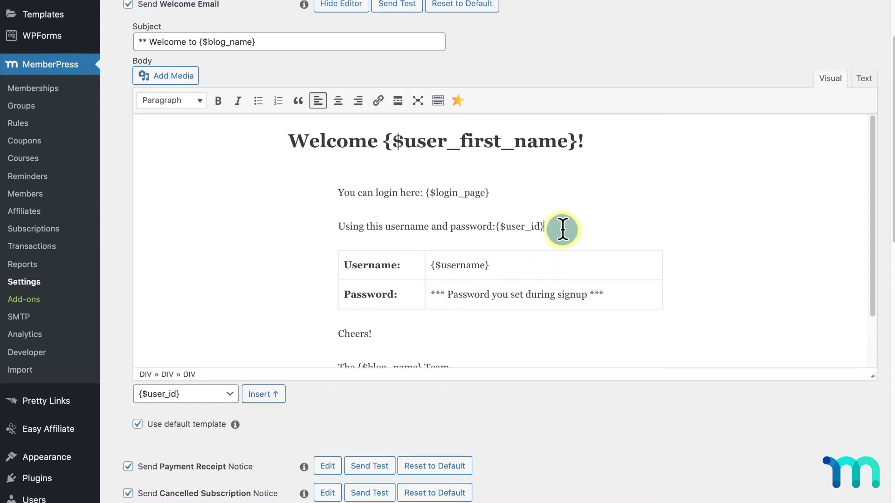
pyautogui.moveTo(562, 226); pyautogui.dragTo(495, 226)
pyautogui.press('BackSpace')
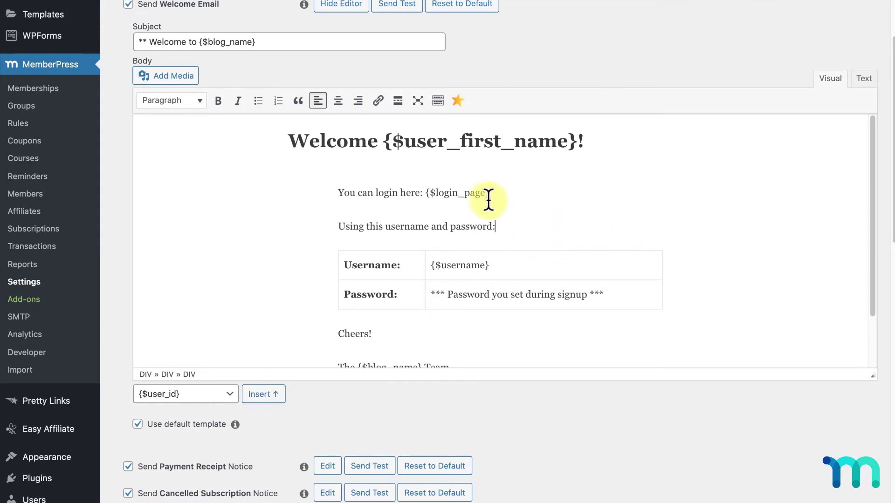
pyautogui.moveTo(490, 193); pyautogui.dragTo(425, 194)
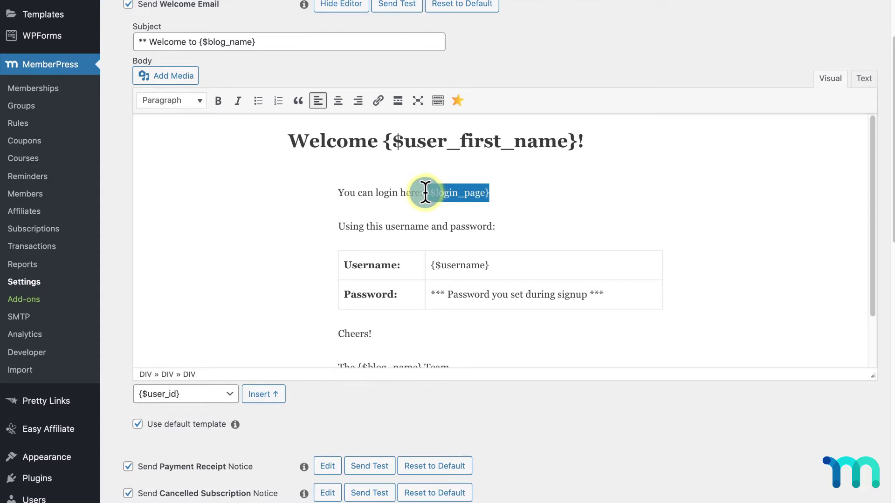
pyautogui.click(263, 397)
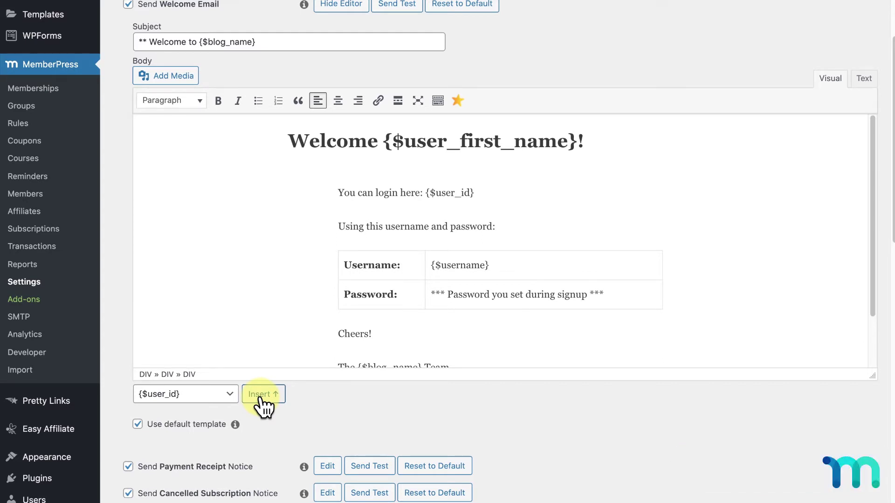
pyautogui.scroll(3, 114, 312)
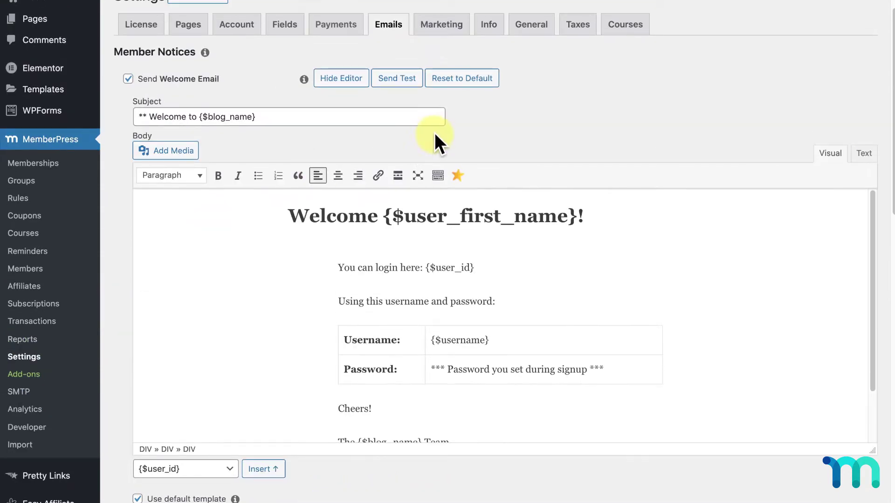
pyautogui.click(480, 84)
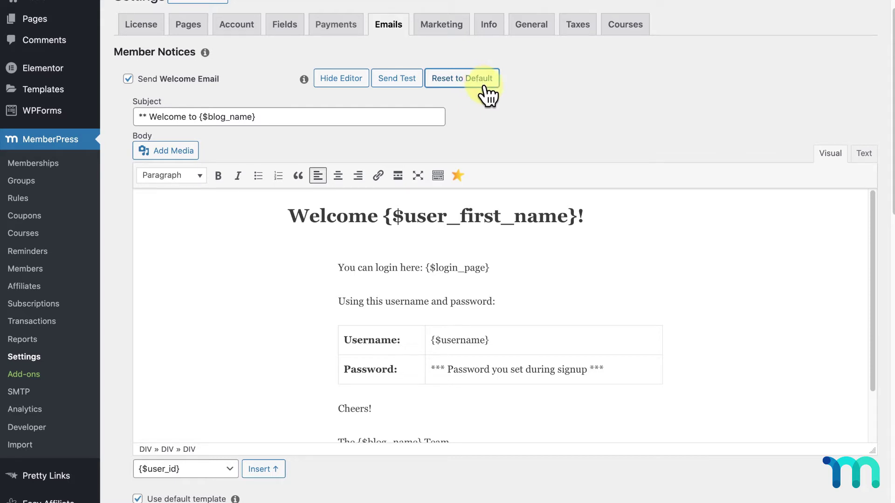
pyautogui.scroll(-3, 497, 112)
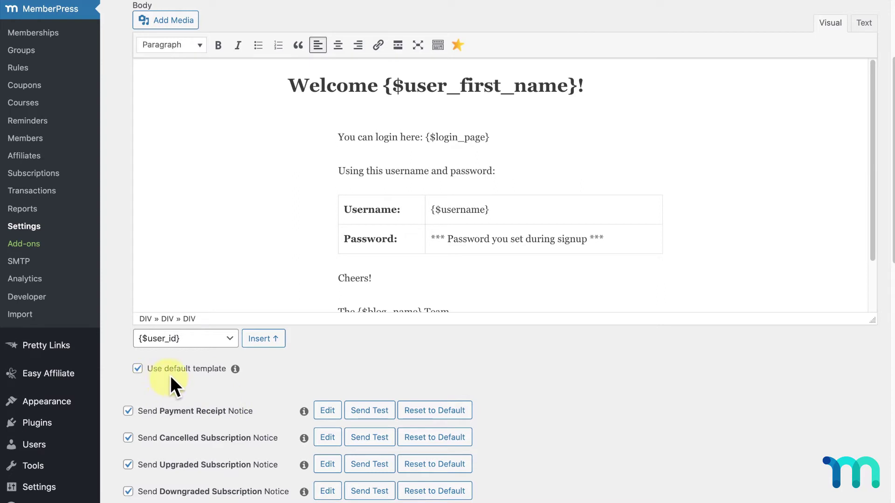
pyautogui.click(138, 369)
pyautogui.click(137, 370)
# Step: Hide the welcome email editor, send a test Welcome Email, and dismiss the success alert
pyautogui.scroll(5, 129, 369)
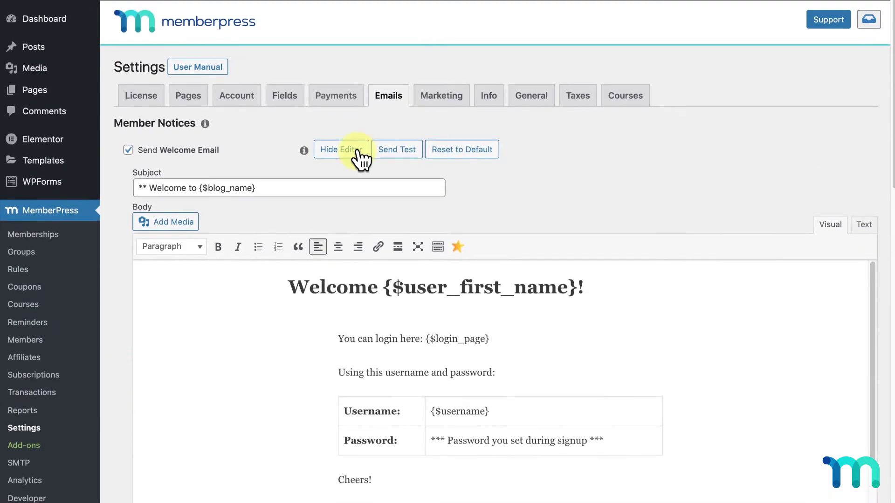
pyautogui.click(359, 154)
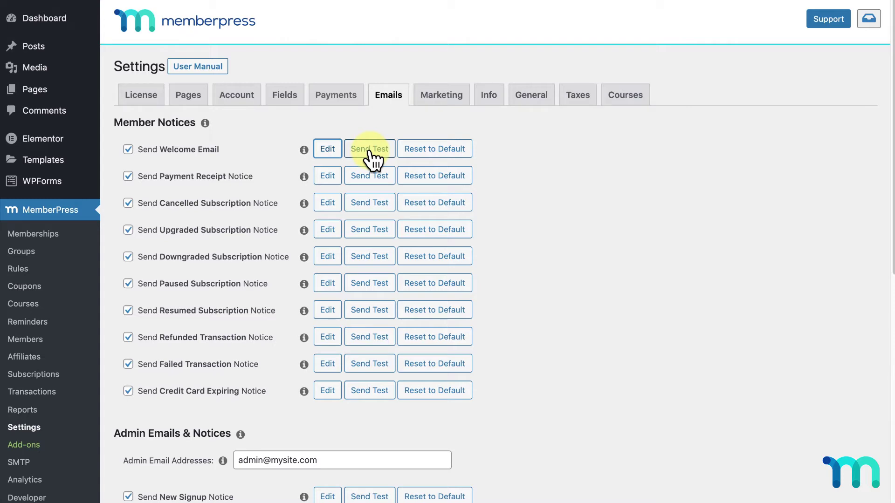
pyautogui.click(370, 150)
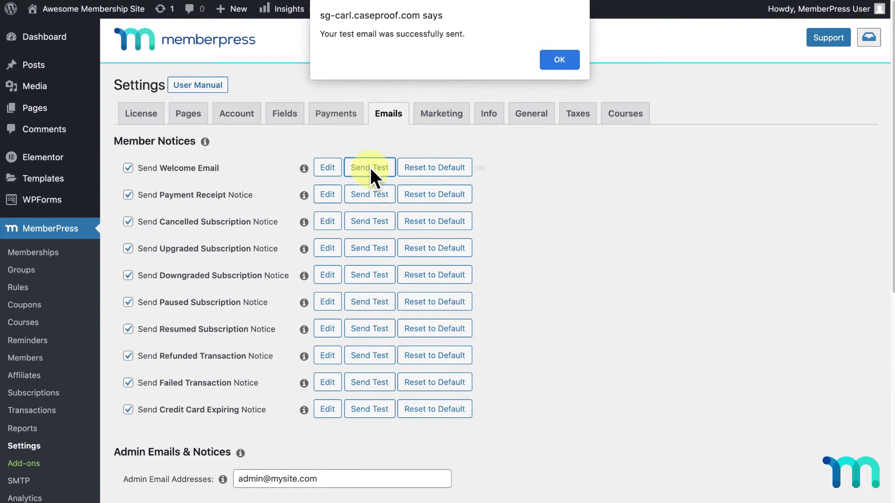
pyautogui.click(558, 57)
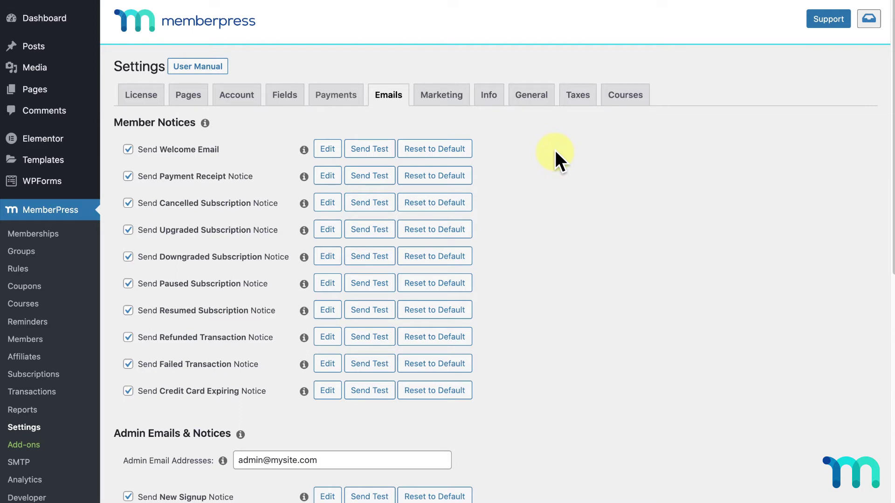
pyautogui.scroll(-2, 555, 150)
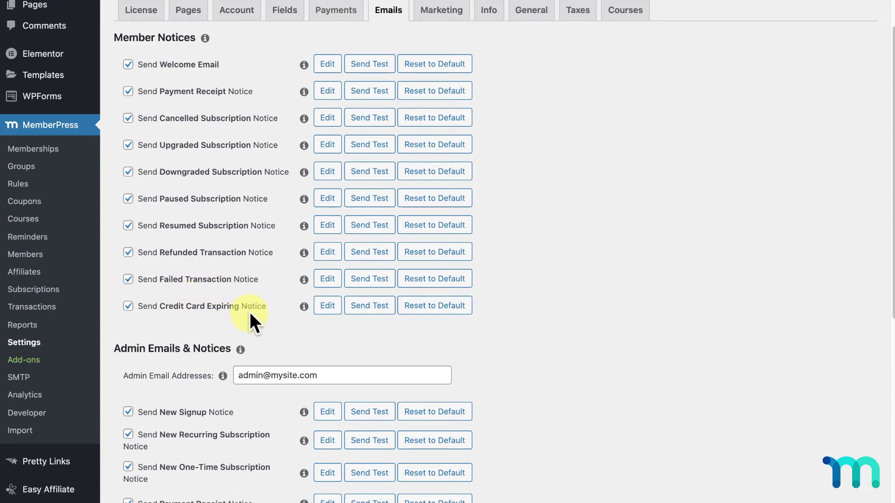
pyautogui.click(332, 307)
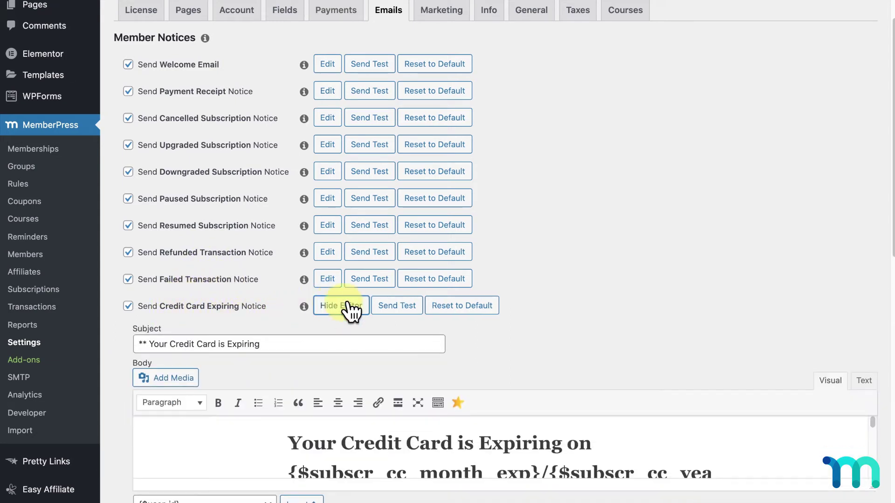
pyautogui.scroll(-2, 846, 242)
pyautogui.scroll(-5, 846, 242)
pyautogui.moveTo(871, 294); pyautogui.dragTo(763, 421)
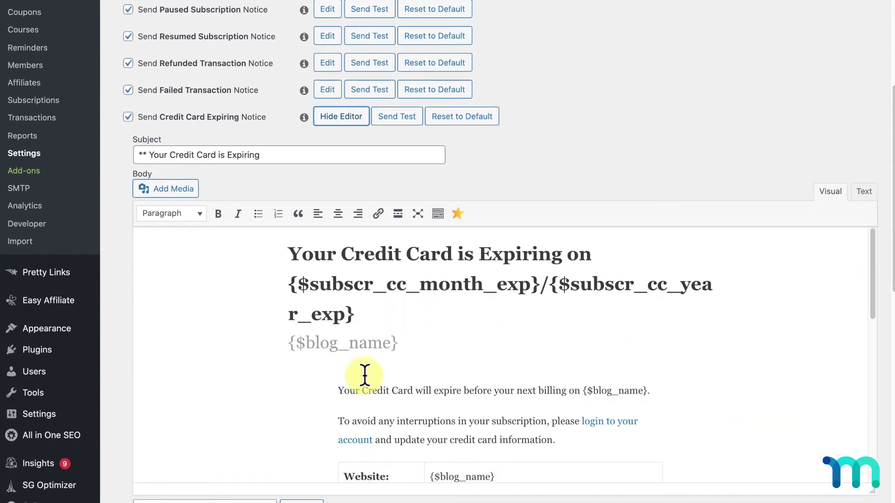
pyautogui.moveTo(342, 388); pyautogui.dragTo(669, 395)
pyautogui.click(410, 313)
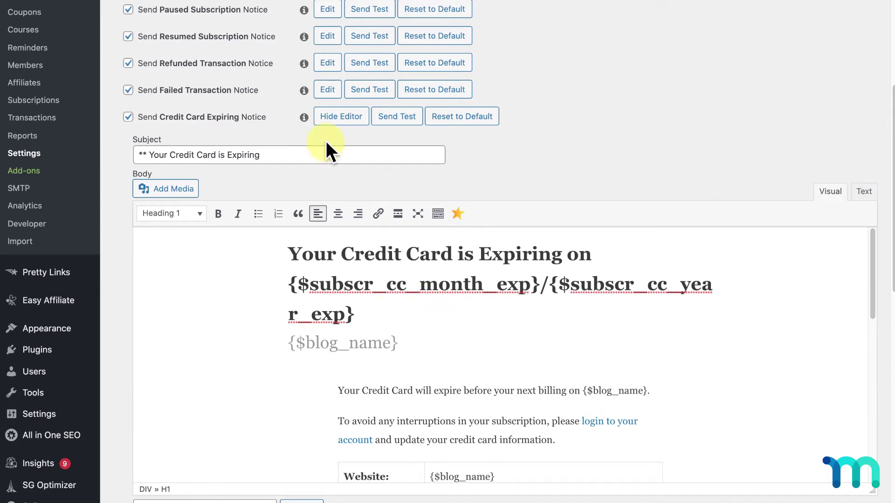
pyautogui.click(339, 117)
pyautogui.scroll(3, 401, 149)
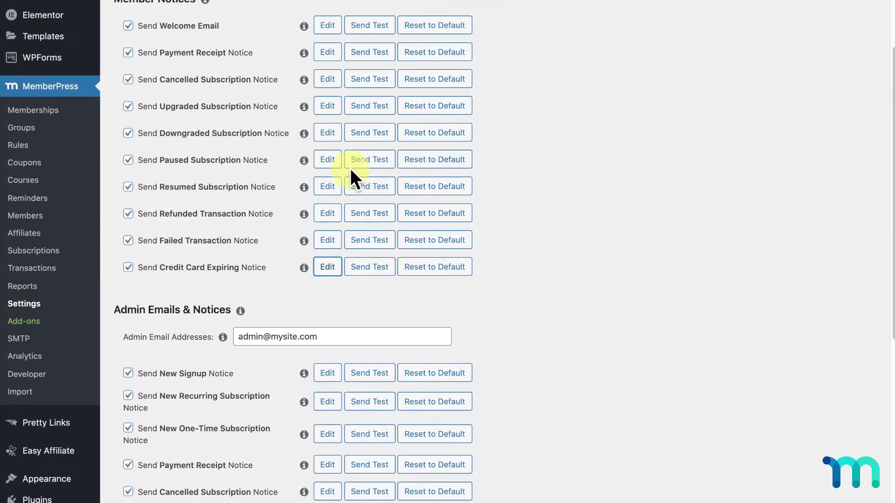
pyautogui.click(329, 161)
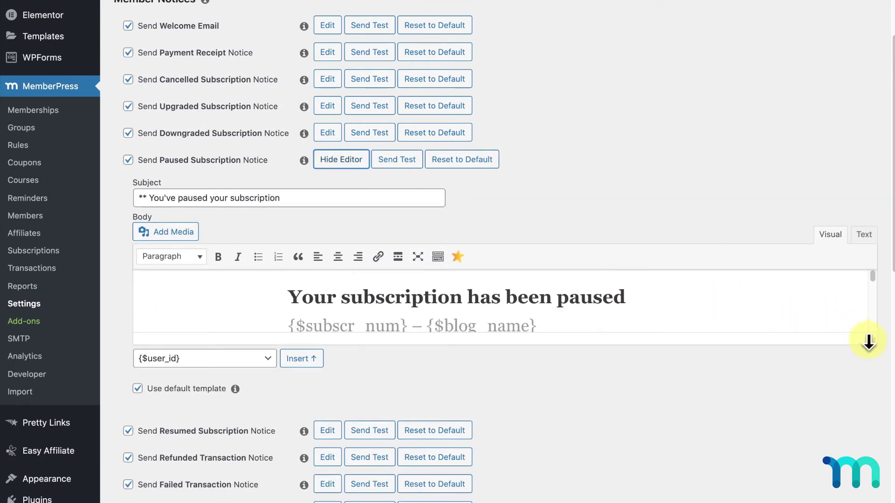
pyautogui.moveTo(871, 339); pyautogui.dragTo(846, 497)
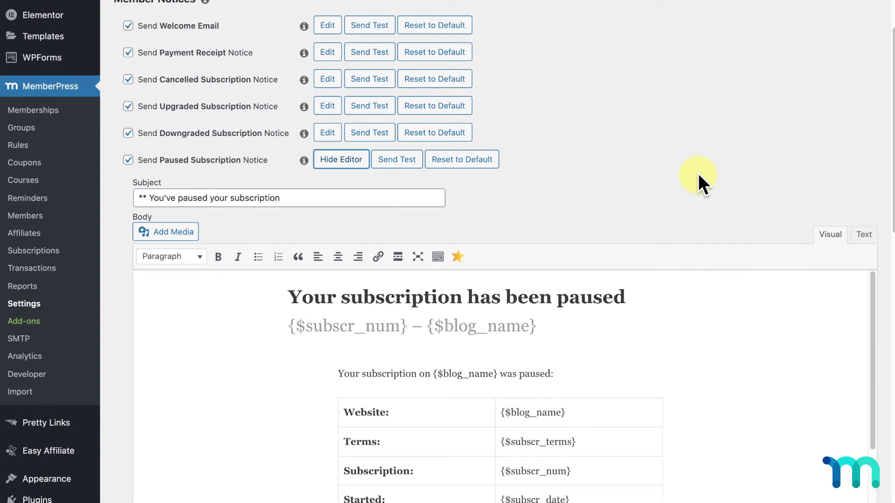
pyautogui.click(360, 168)
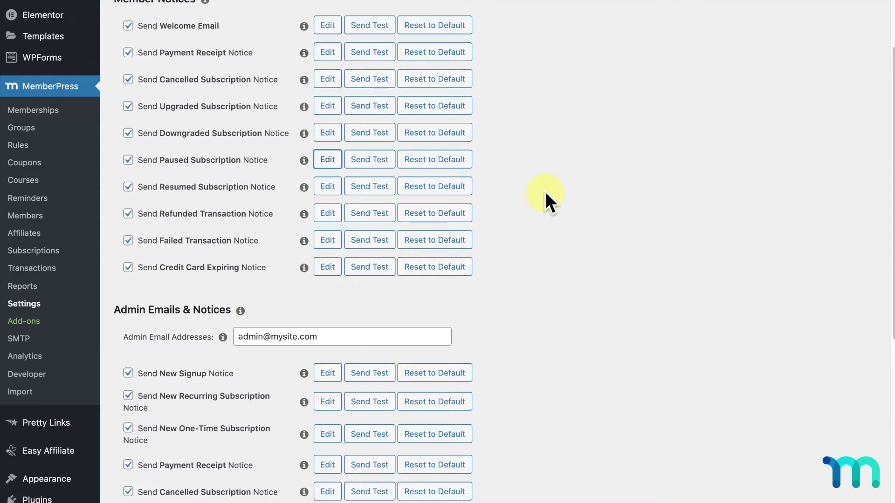
# Step: Reopen the Send Welcome Email editor and show its insertable placeholder list
pyautogui.click(331, 26)
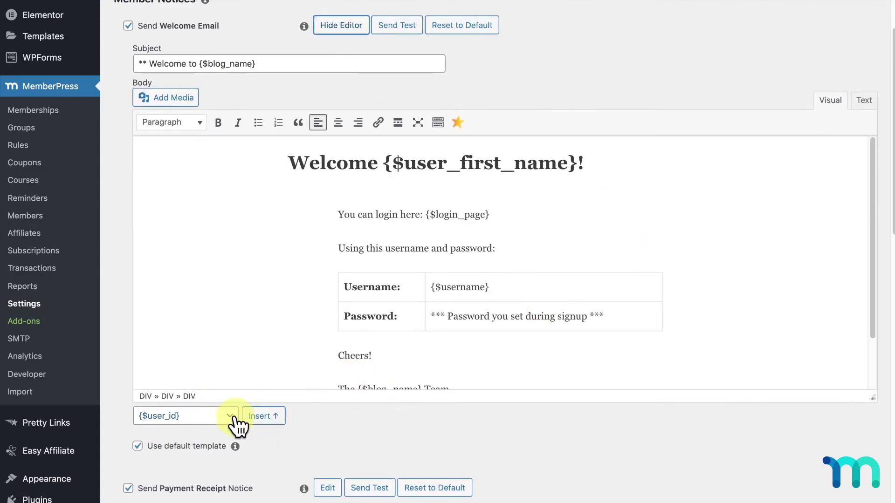
pyautogui.click(231, 416)
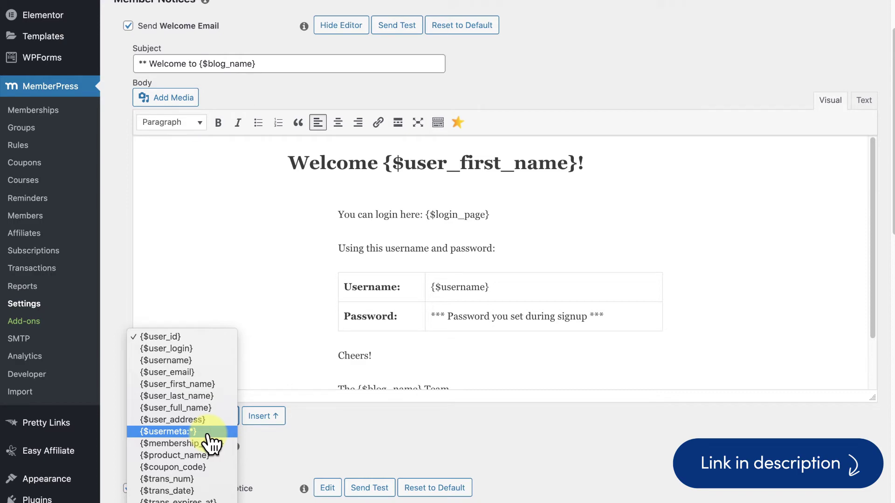
# Step: Review the Fields tab's Preferred Birthday Gift radio field and its mepr_gift slug
pyautogui.click(320, 435)
pyautogui.scroll(3, 326, 433)
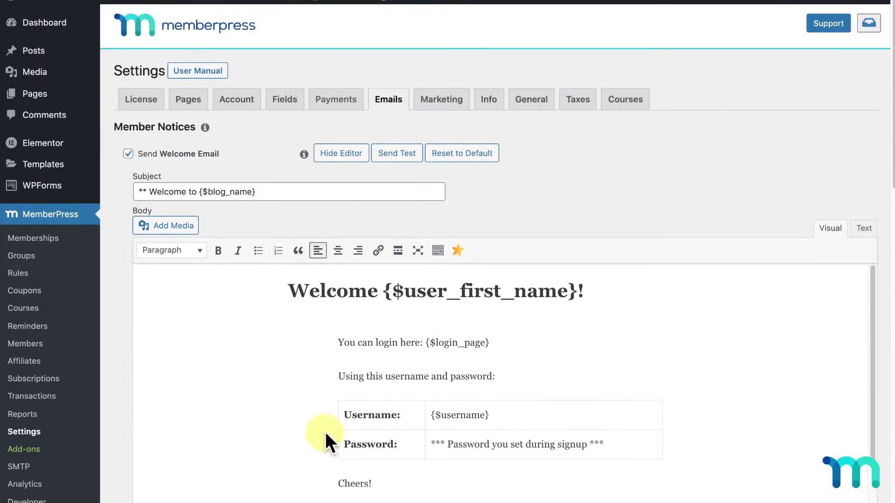
pyautogui.click(285, 97)
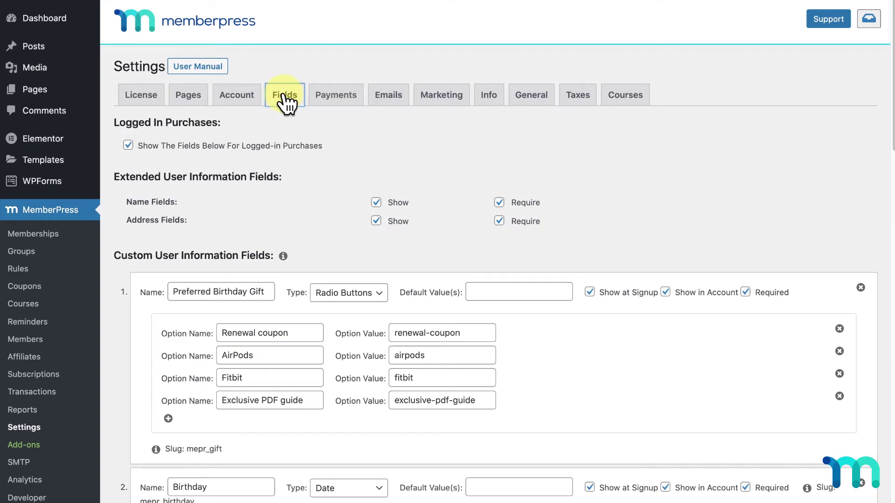
pyautogui.scroll(-4, 292, 98)
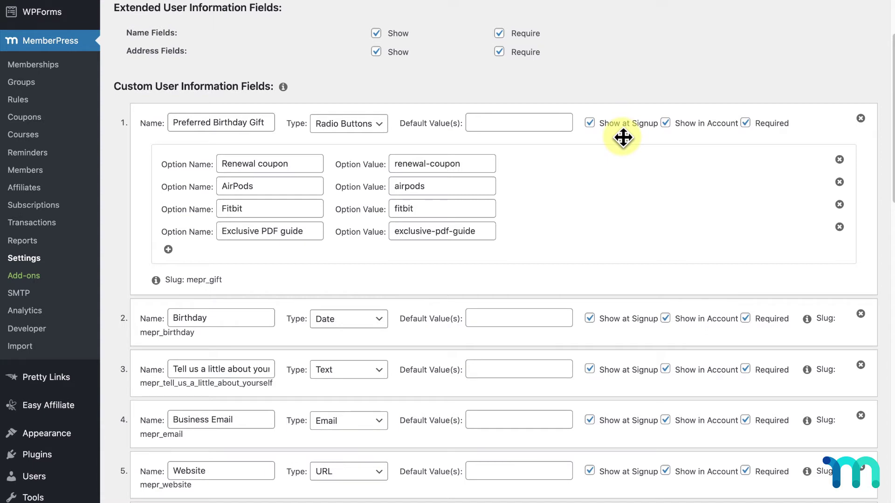
pyautogui.scroll(-3, 624, 137)
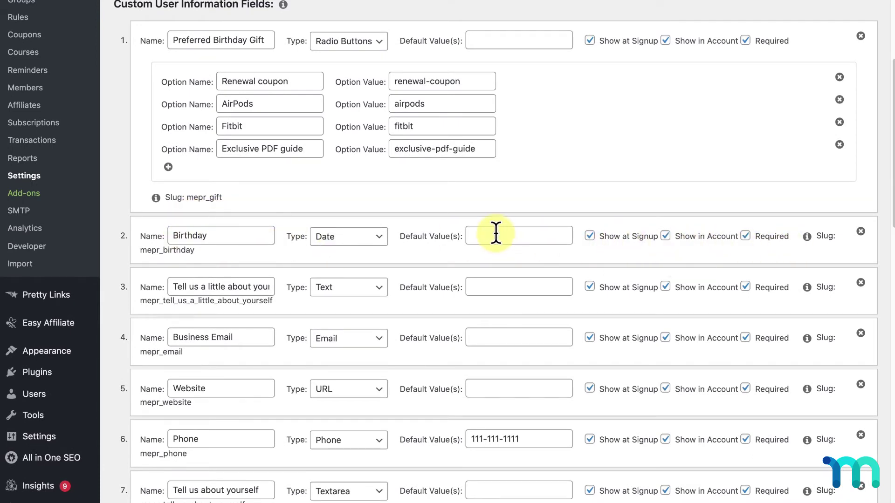
pyautogui.scroll(8, 497, 236)
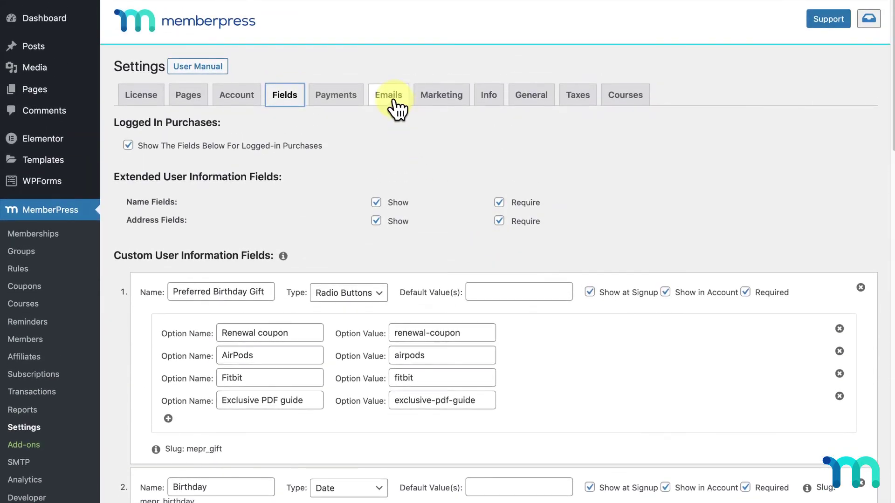
# Step: Add the line 'Just a reminder, you will receive the following gift on your birthday:' after Cheers!
pyautogui.click(392, 99)
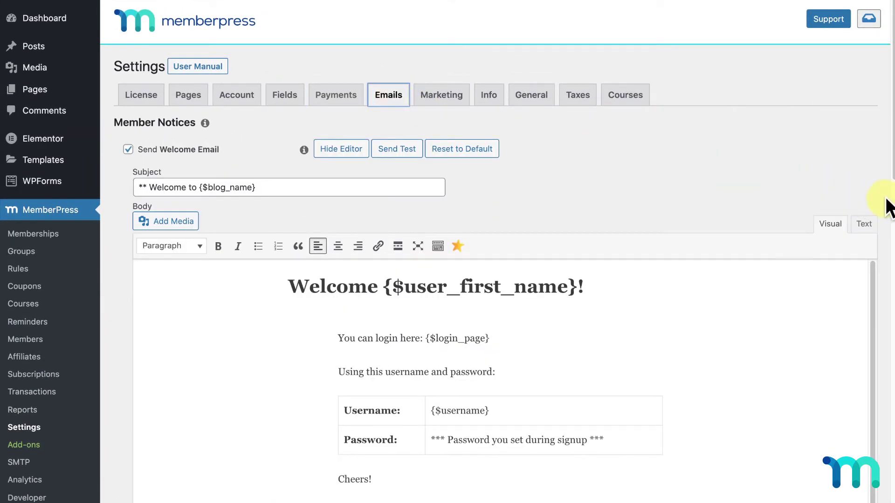
pyautogui.scroll(-4, 883, 200)
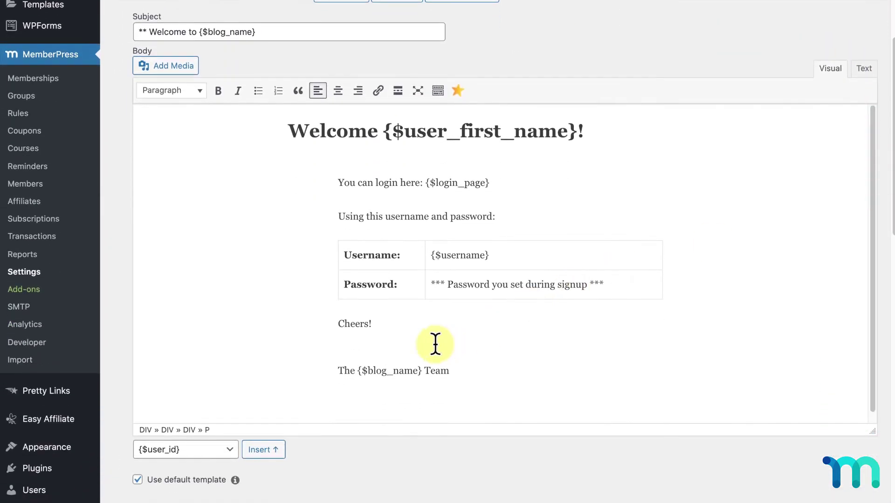
pyautogui.click(436, 344)
pyautogui.write('Just a reminder, you will receive the following gift on your birthday:')
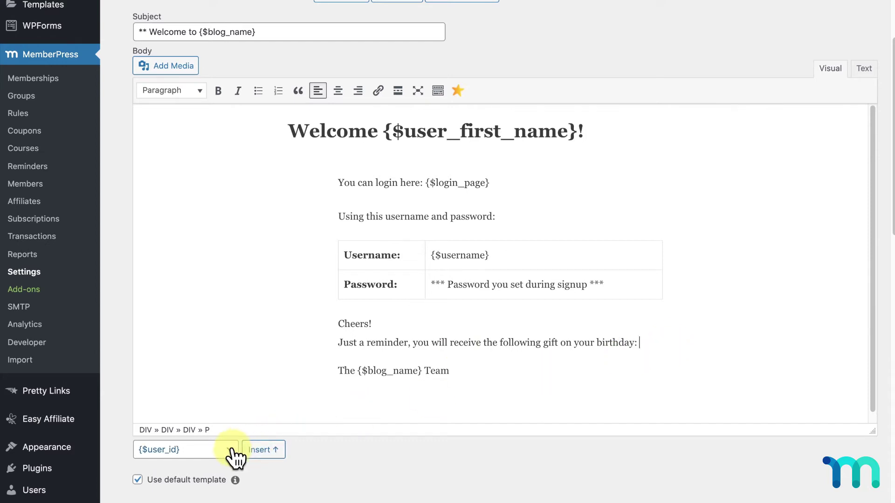
# Step: Insert a {$usermeta:*} placeholder after the birthday line and select its asterisk
pyautogui.click(231, 450)
pyautogui.scroll(-5, 224, 479)
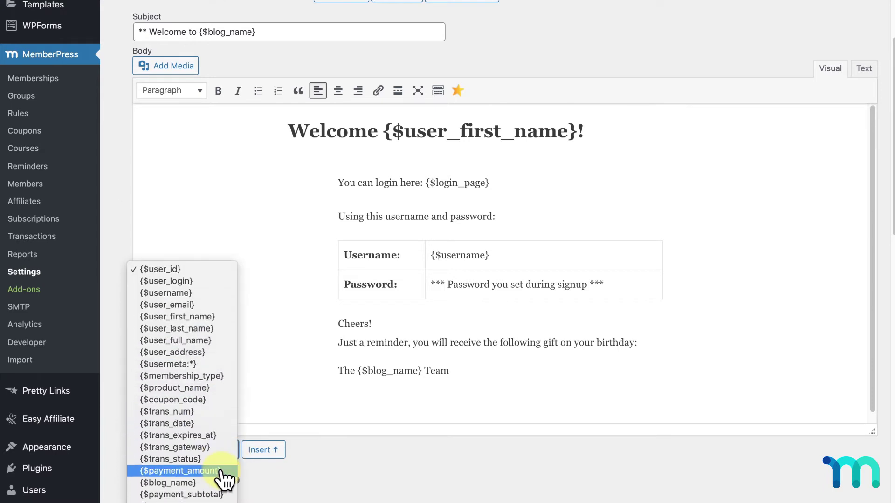
pyautogui.click(208, 365)
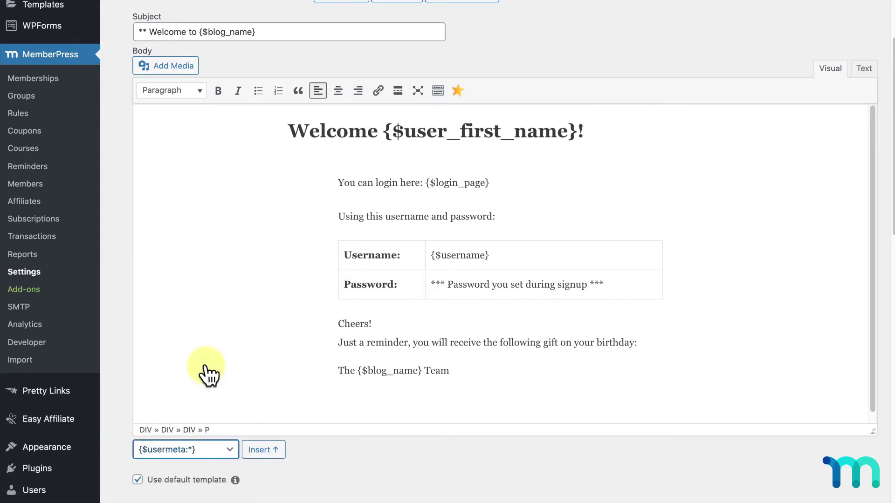
pyautogui.click(653, 342)
pyautogui.click(275, 450)
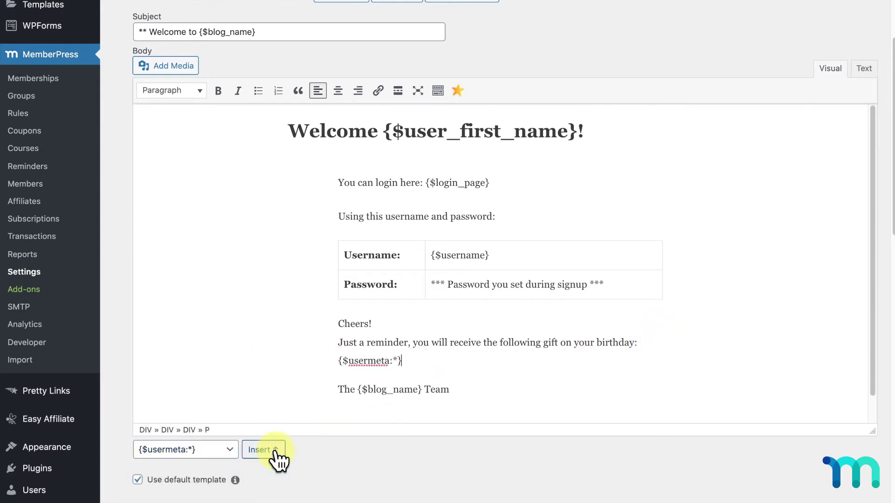
pyautogui.click(395, 360)
pyautogui.doubleClick(394, 360)
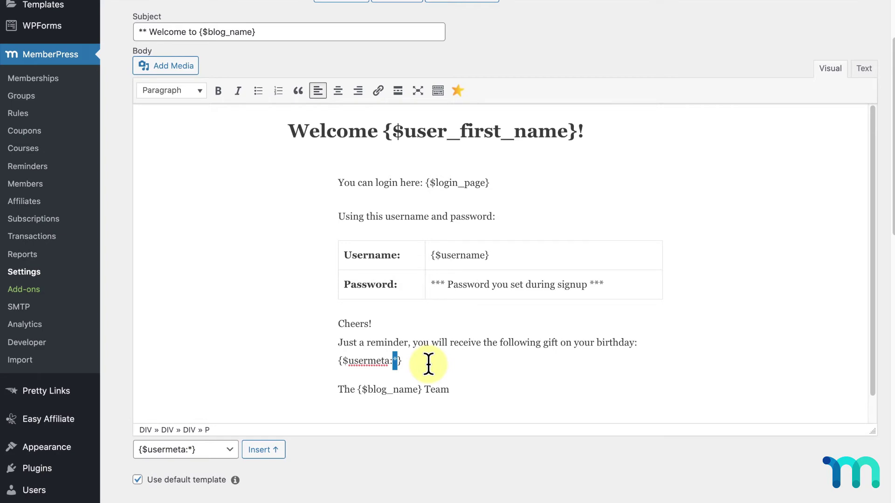
# Step: Look up the gift field's mepr_gift slug and change the placeholder to {$usermeta:mepr_gift}
pyautogui.scroll(5, 425, 363)
pyautogui.click(285, 100)
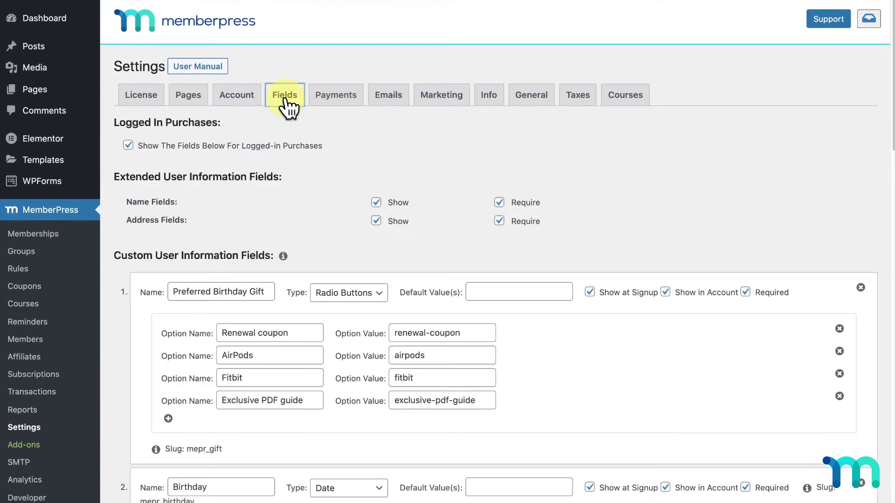
pyautogui.scroll(-3, 341, 158)
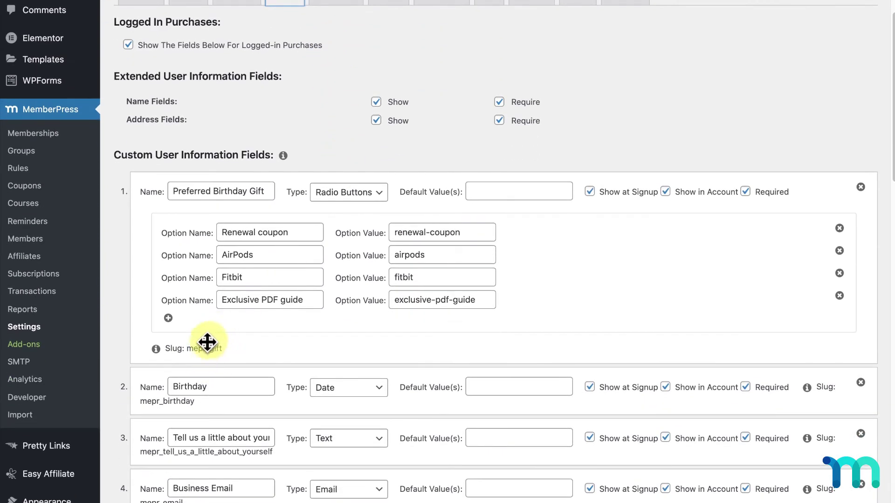
pyautogui.scroll(4, 245, 345)
pyautogui.click(376, 104)
pyautogui.scroll(-1, 677, 348)
pyautogui.scroll(-4, 874, 168)
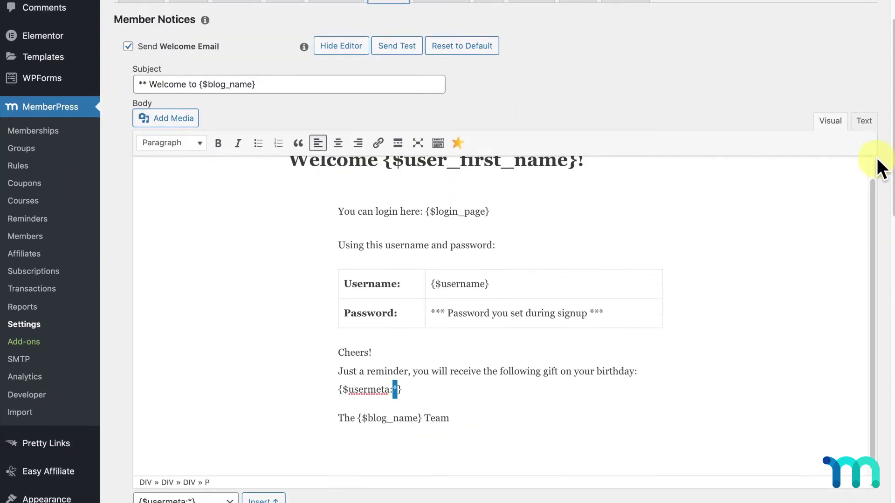
pyautogui.write('mepr_gift')
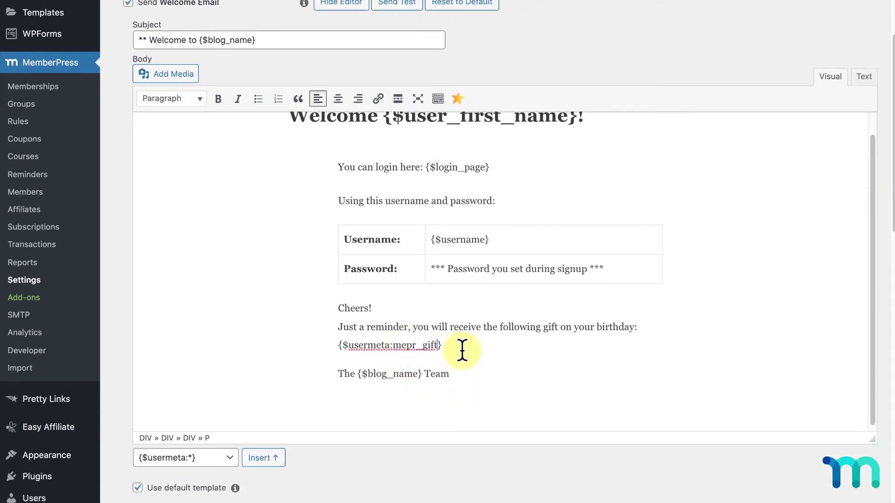
# Step: Save the Emails settings with Update Options at the bottom of the tab
pyautogui.scroll(-20, 799, 480)
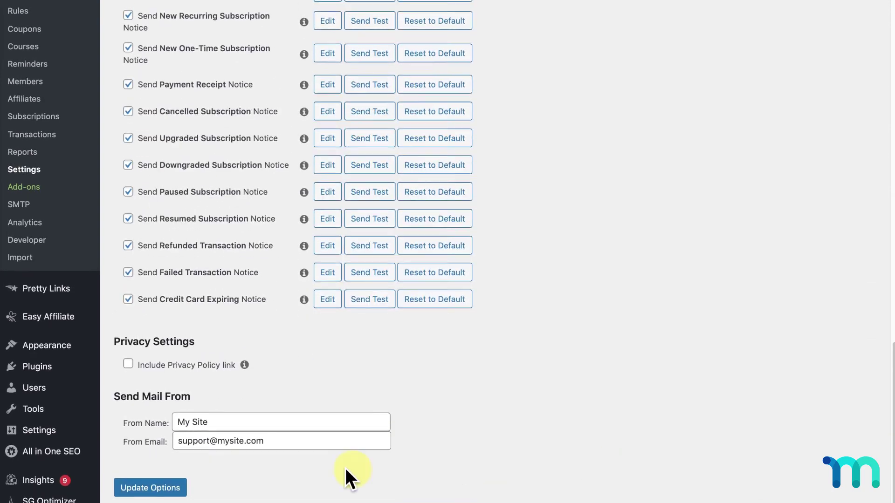
pyautogui.click(158, 489)
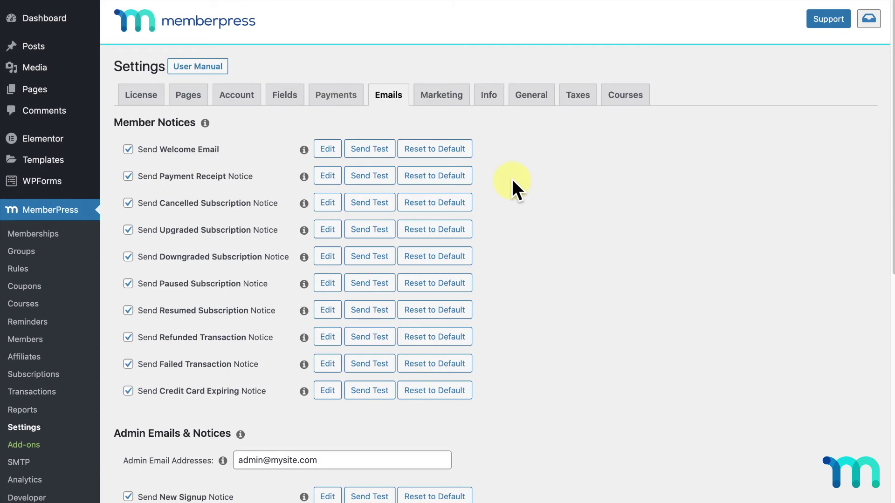
pyautogui.scroll(-8, 512, 181)
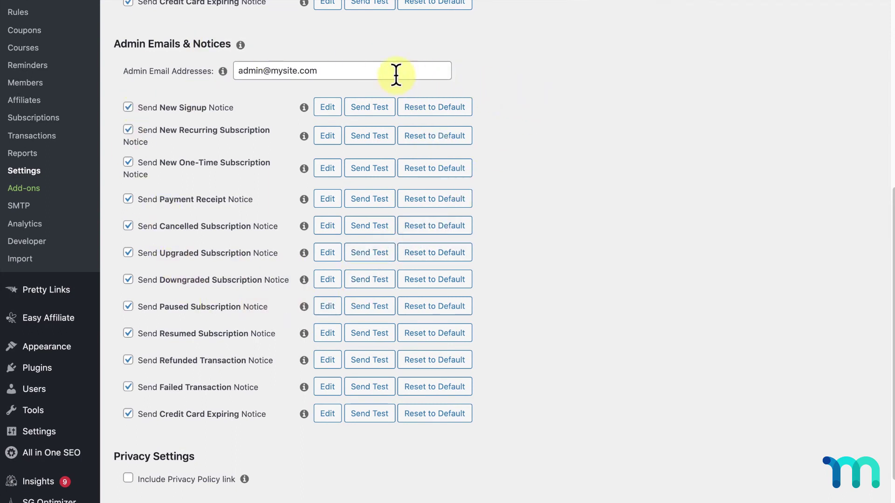
pyautogui.click(355, 70)
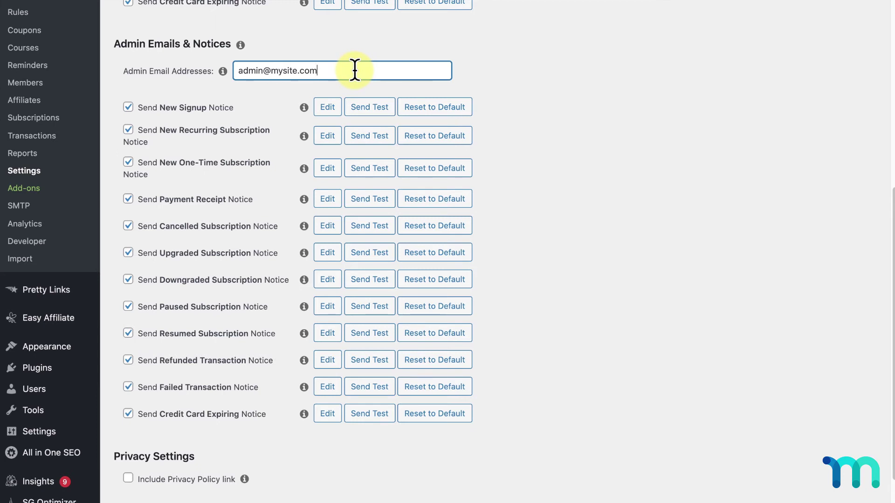
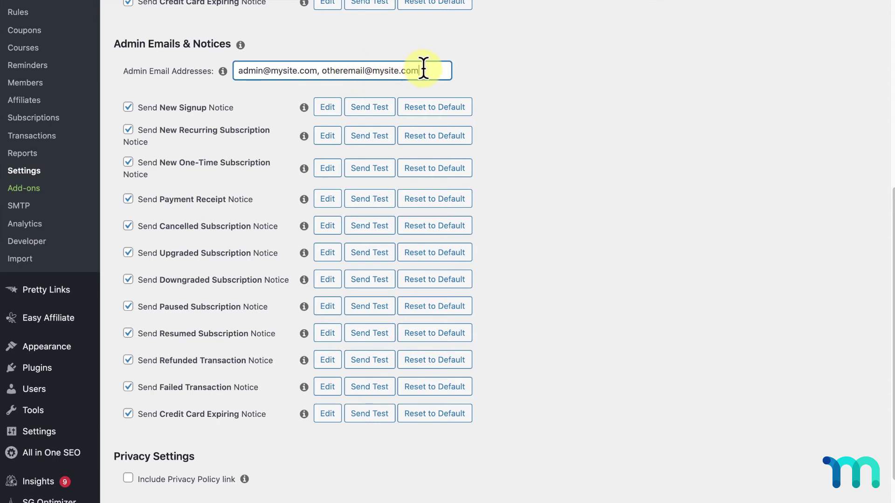
pyautogui.moveTo(423, 70); pyautogui.dragTo(324, 71)
pyautogui.press('BackSpace')
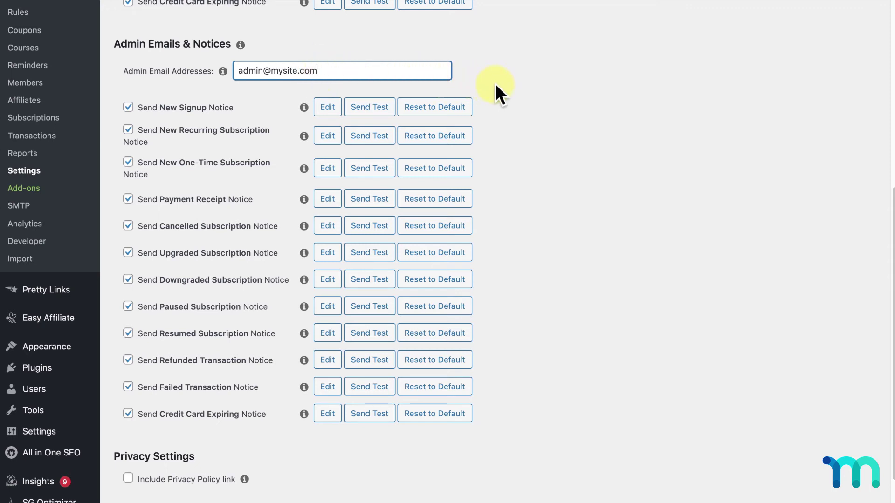
pyautogui.scroll(-2, 552, 107)
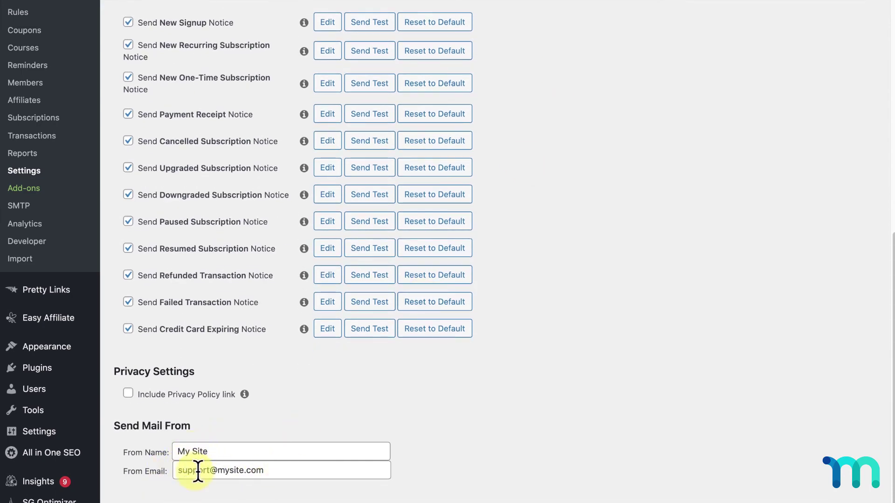
pyautogui.scroll(2, 290, 470)
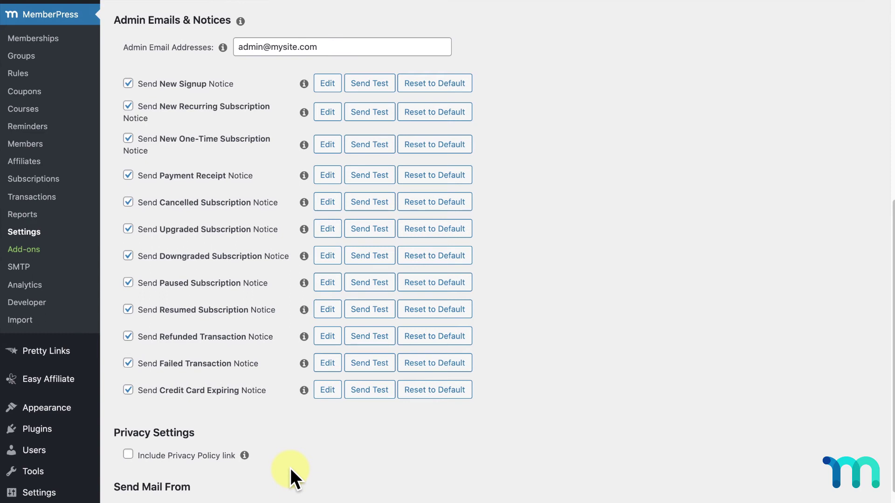
pyautogui.scroll(-2, 290, 468)
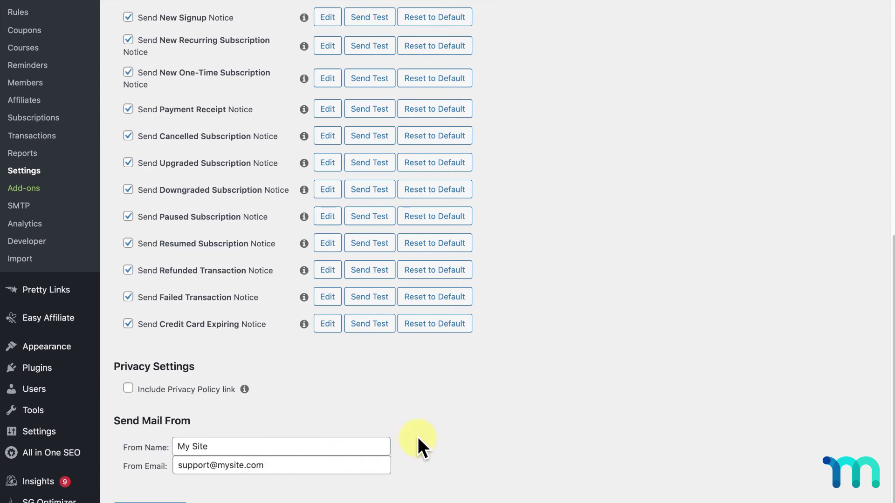
pyautogui.scroll(4, 544, 373)
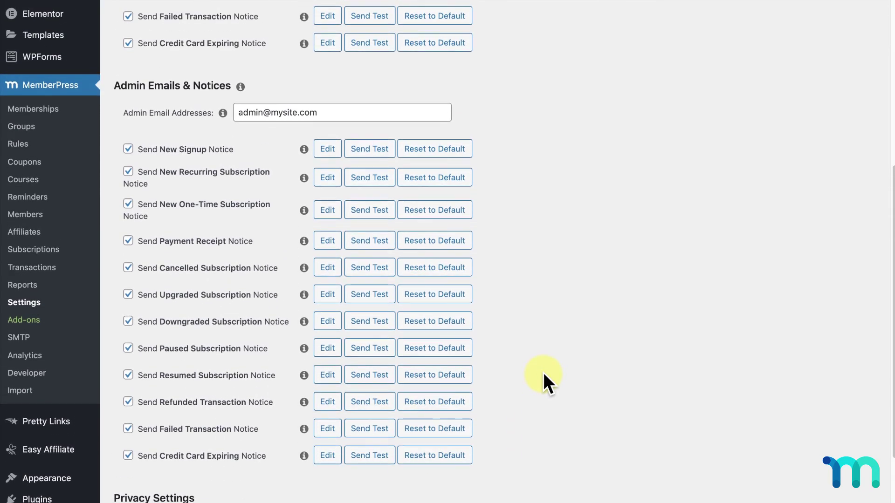
pyautogui.scroll(-4, 544, 373)
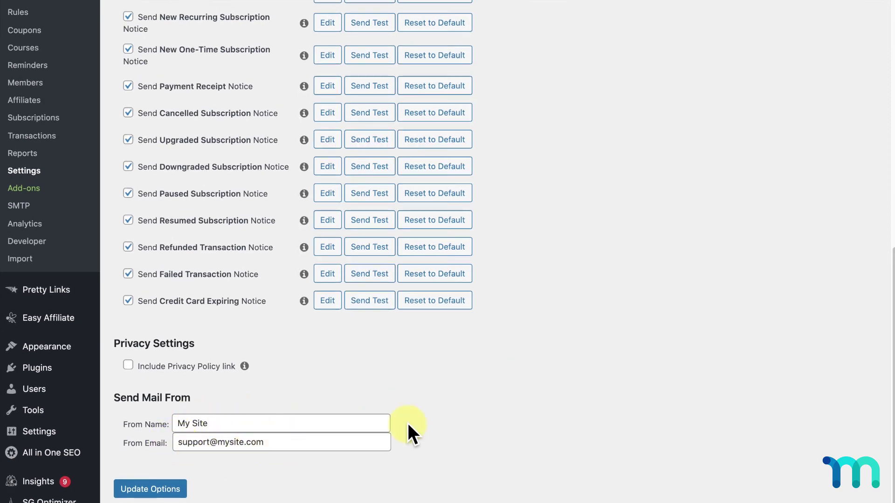
pyautogui.scroll(4, 408, 424)
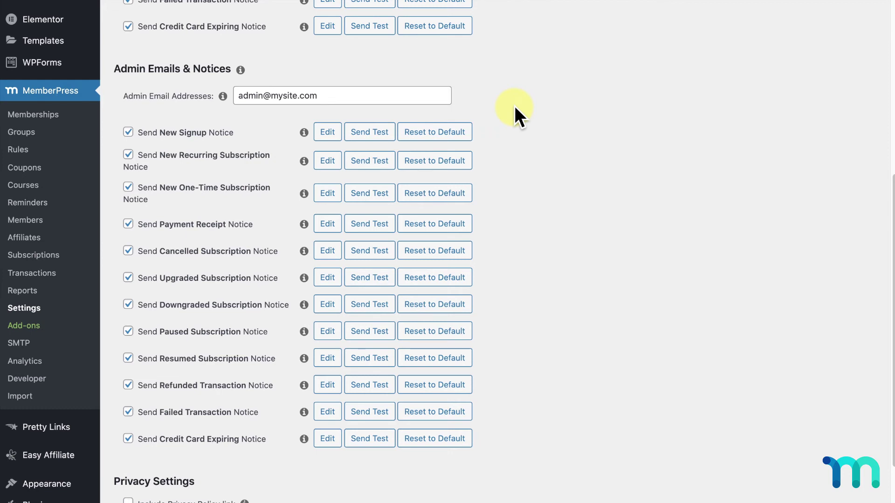
pyautogui.scroll(-1, 516, 108)
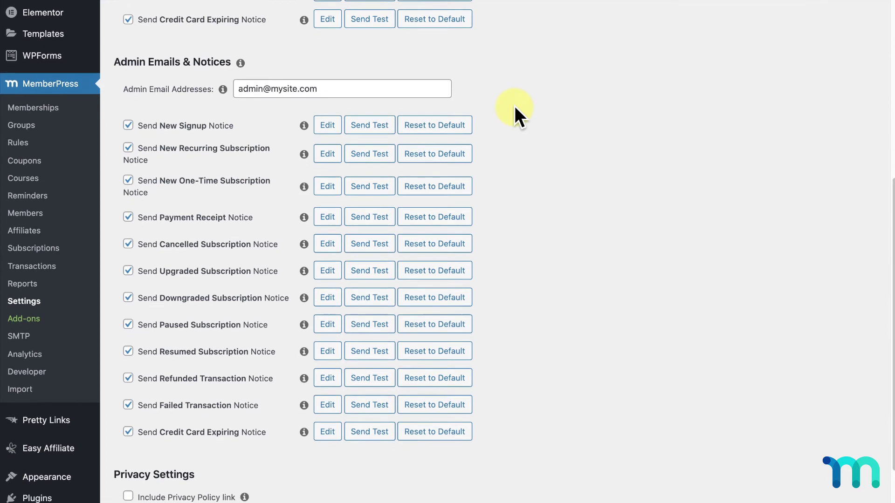
pyautogui.scroll(-1, 515, 105)
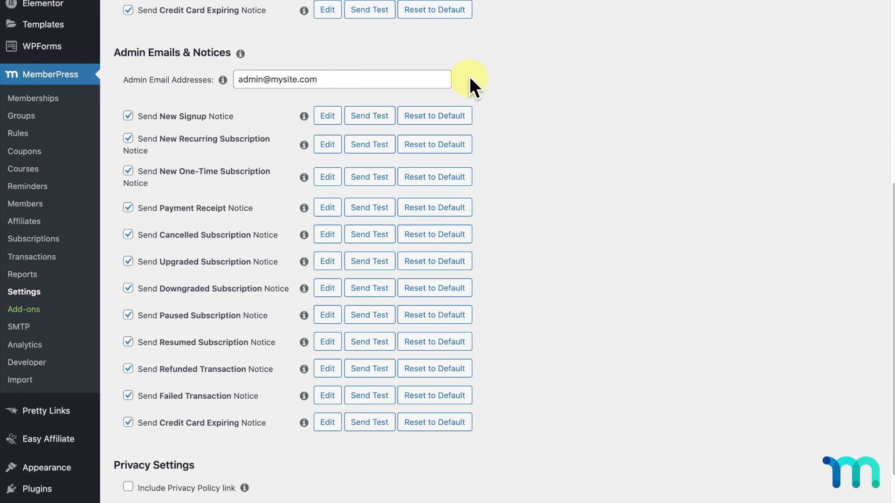
# Step: Send a test New Signup Notice, then review the twelve enabled admin notices
pyautogui.click(383, 119)
pyautogui.scroll(-1, 532, 132)
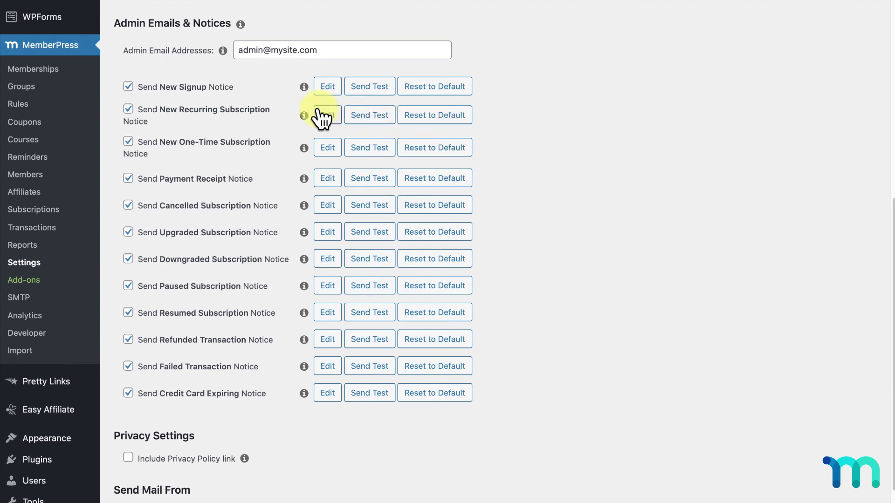
pyautogui.moveTo(305, 119)
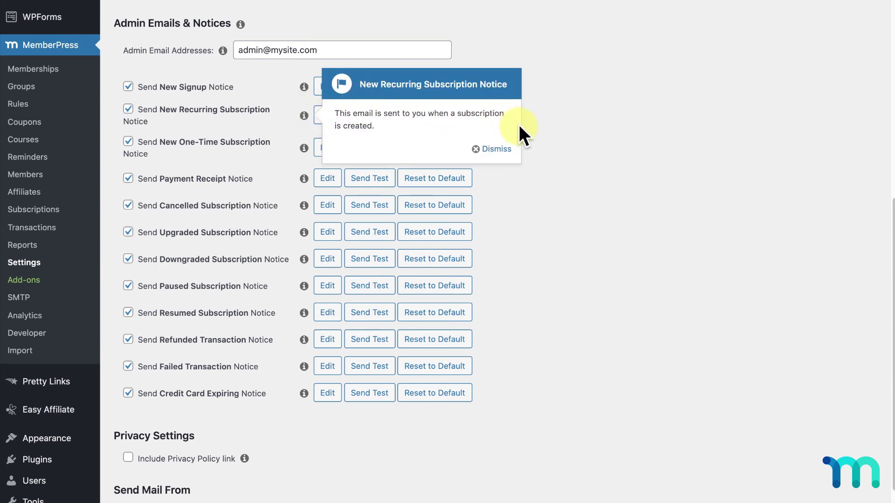
pyautogui.click(496, 149)
pyautogui.scroll(-3, 502, 144)
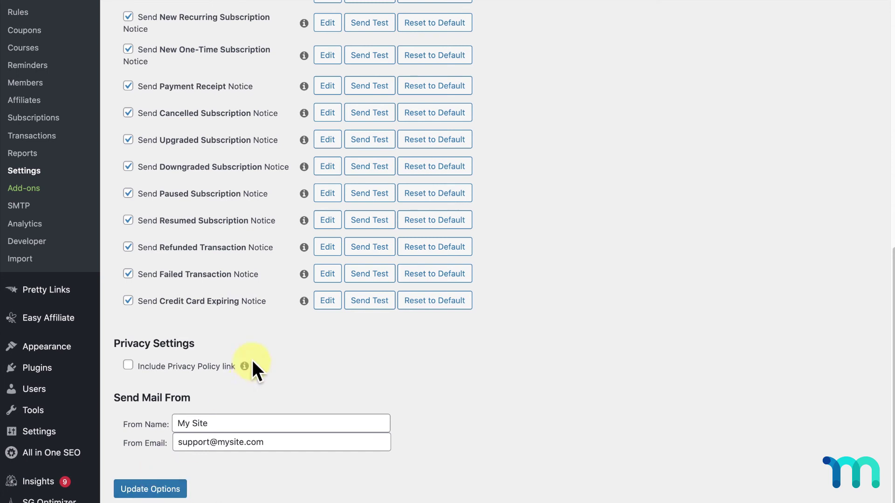
pyautogui.click(128, 366)
pyautogui.click(128, 367)
pyautogui.moveTo(63, 436)
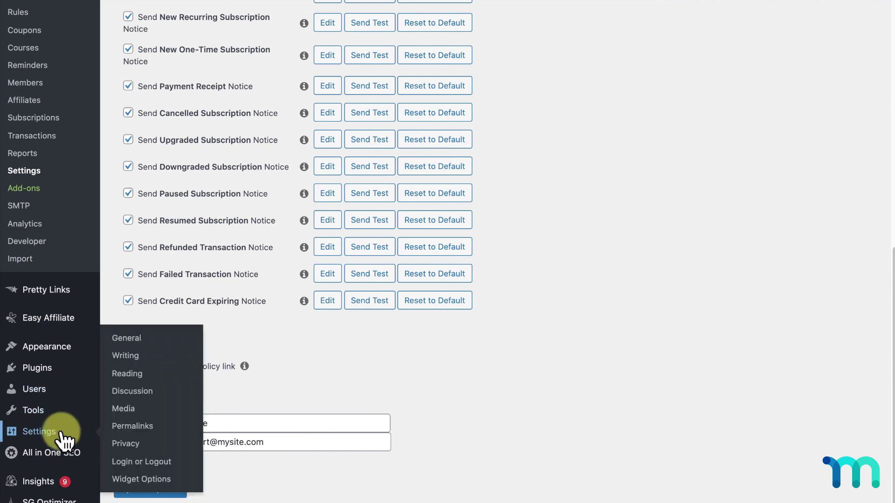
pyautogui.click(137, 447)
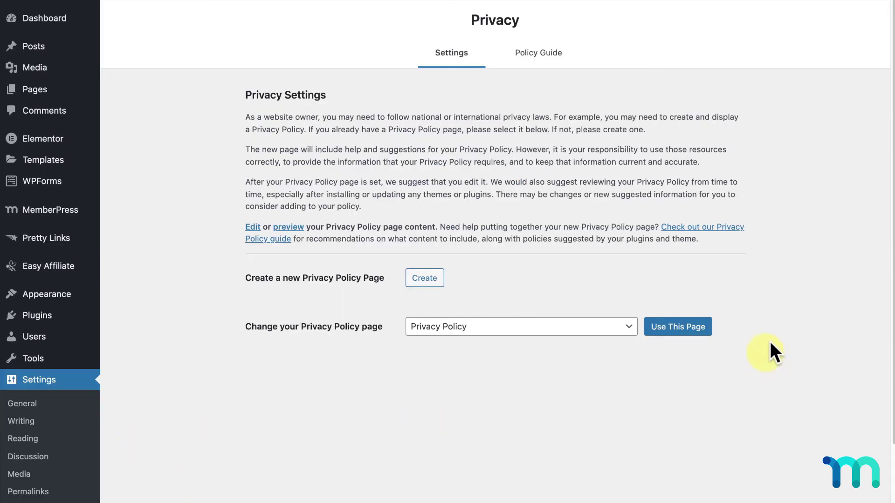